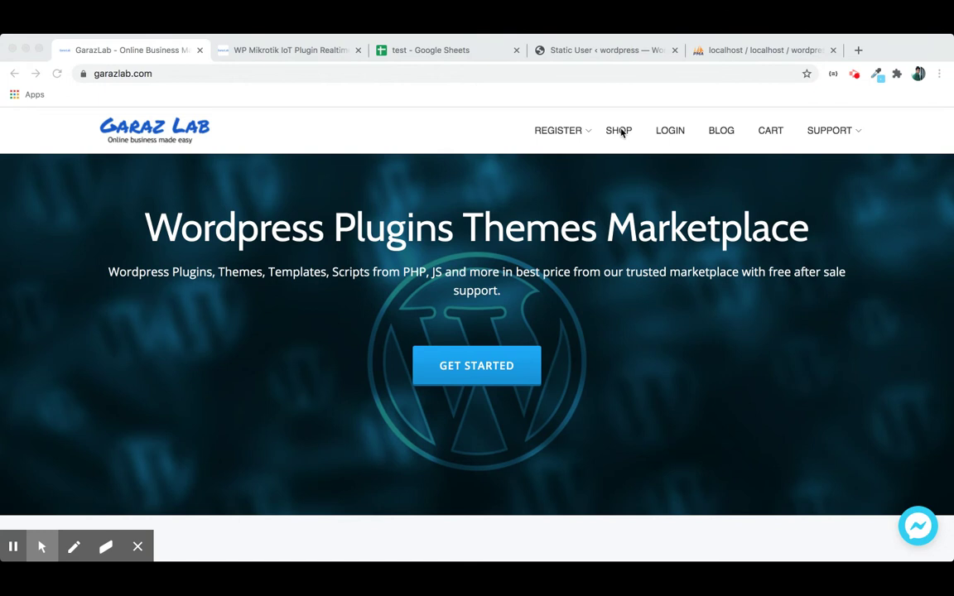
# Focus the browser window showing the GarazLab website homepage.
pyautogui.click(461, 134)
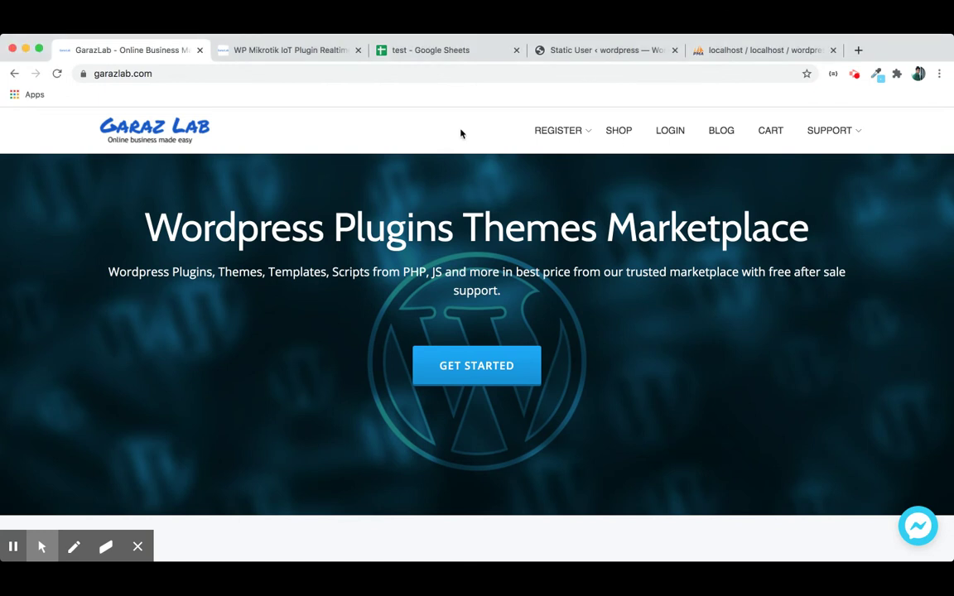
# Open the WP Mikrotik IoT Plugin product page and scroll down through its demos and Pricing section.
pyautogui.click(302, 53)
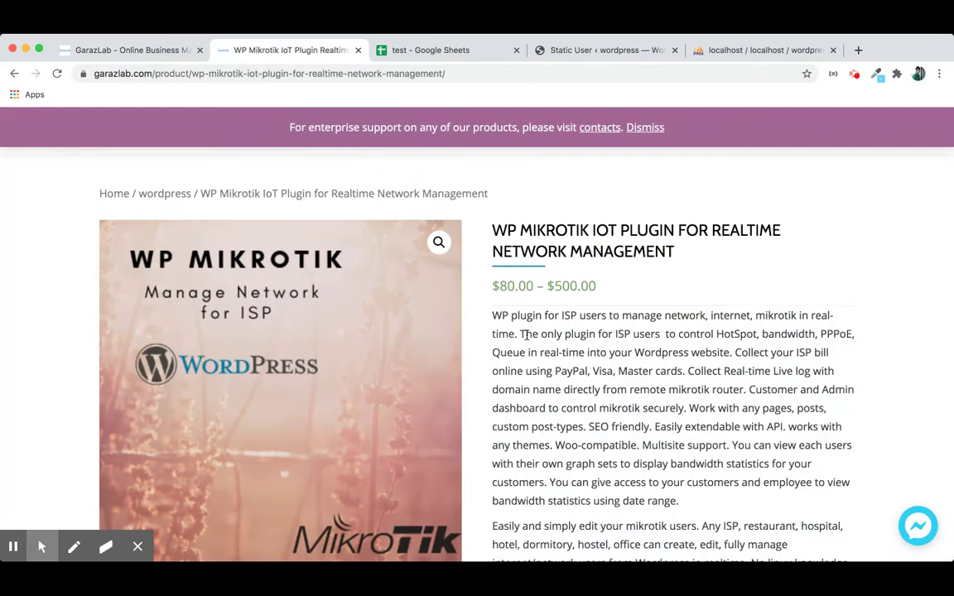
pyautogui.scroll(-2, 527, 335)
pyautogui.scroll(-5, 527, 336)
pyautogui.scroll(-3, 527, 336)
pyautogui.scroll(-2, 527, 335)
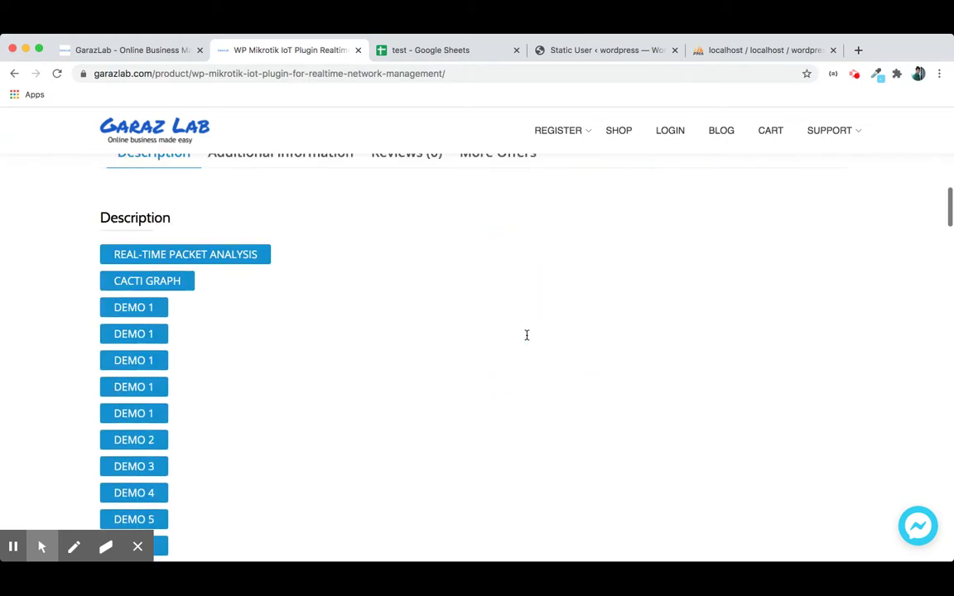
pyautogui.scroll(-1, 526, 338)
pyautogui.scroll(-1, 526, 339)
pyautogui.scroll(-4, 527, 340)
pyautogui.scroll(-3, 527, 340)
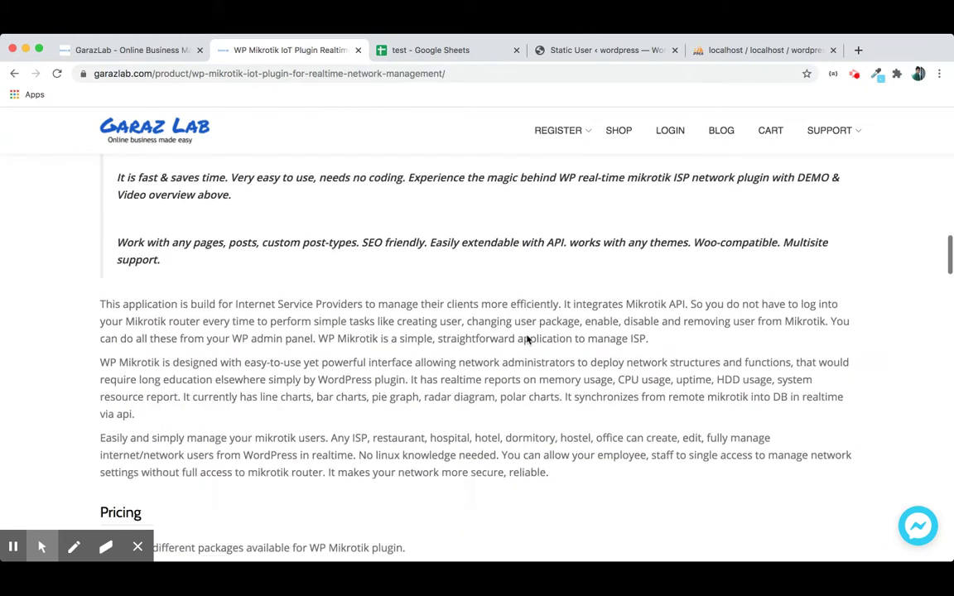
pyautogui.scroll(-4, 526, 340)
pyautogui.scroll(-2, 527, 340)
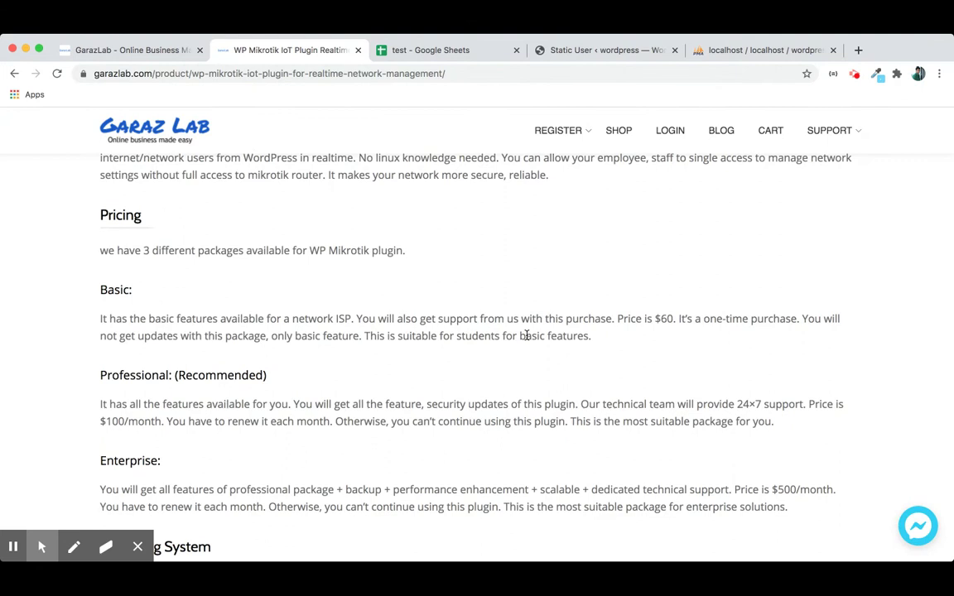
# Scroll back up the product page to its top description.
pyautogui.scroll(1, 526, 335)
pyautogui.scroll(1, 526, 335)
pyautogui.scroll(10, 527, 335)
pyautogui.scroll(5, 527, 335)
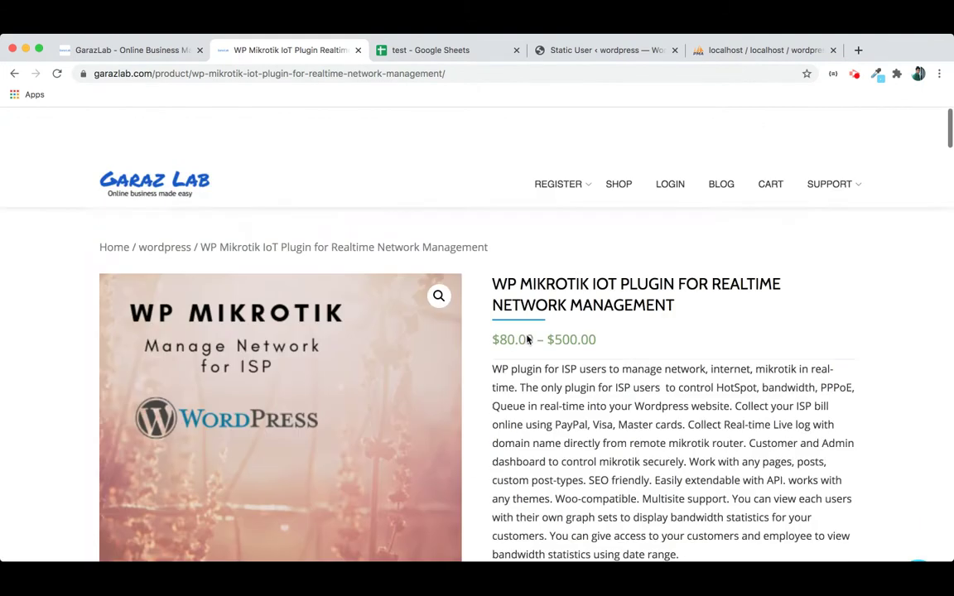
pyautogui.scroll(-1, 473, 205)
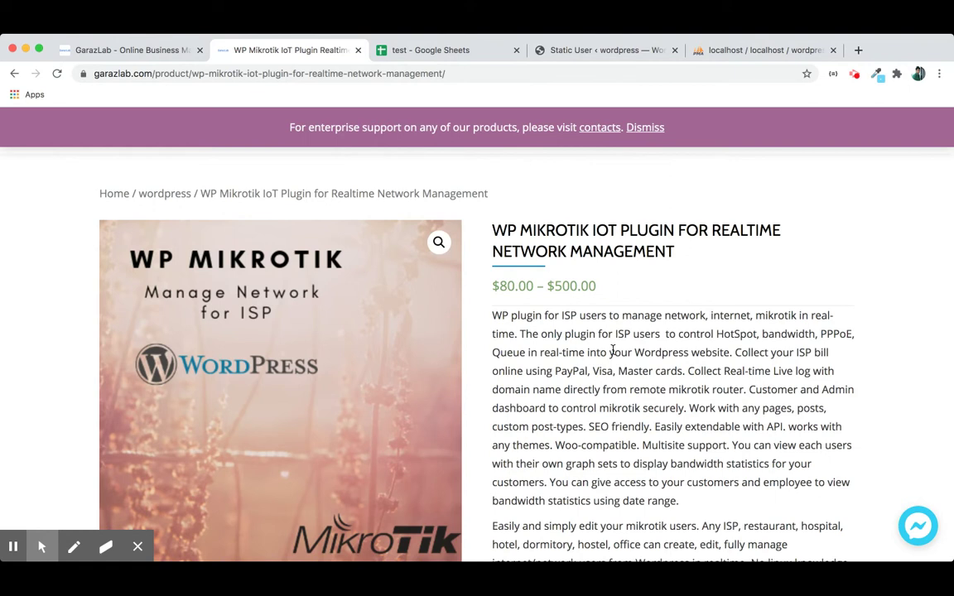
pyautogui.click(601, 52)
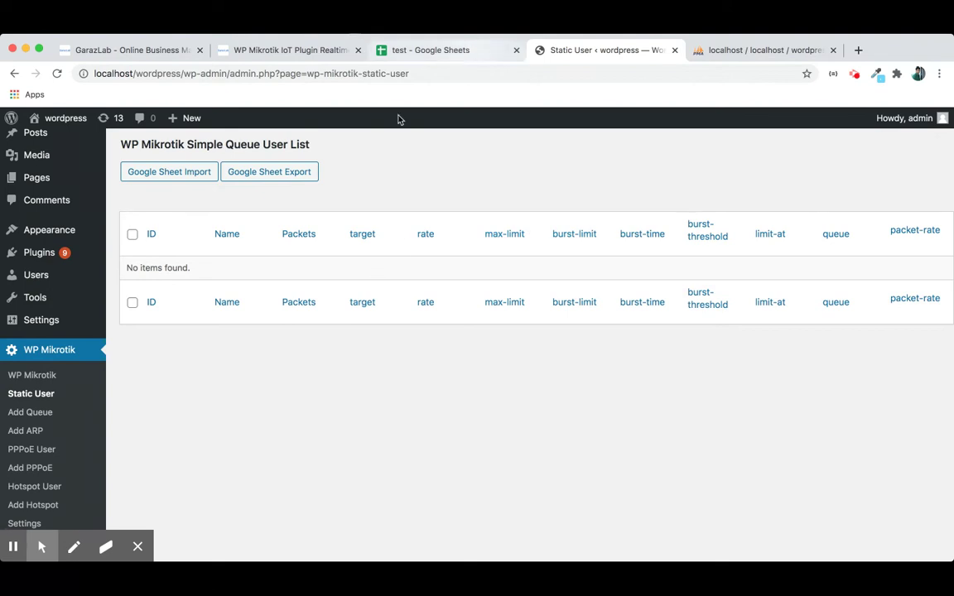
pyautogui.scroll(-3, 66, 422)
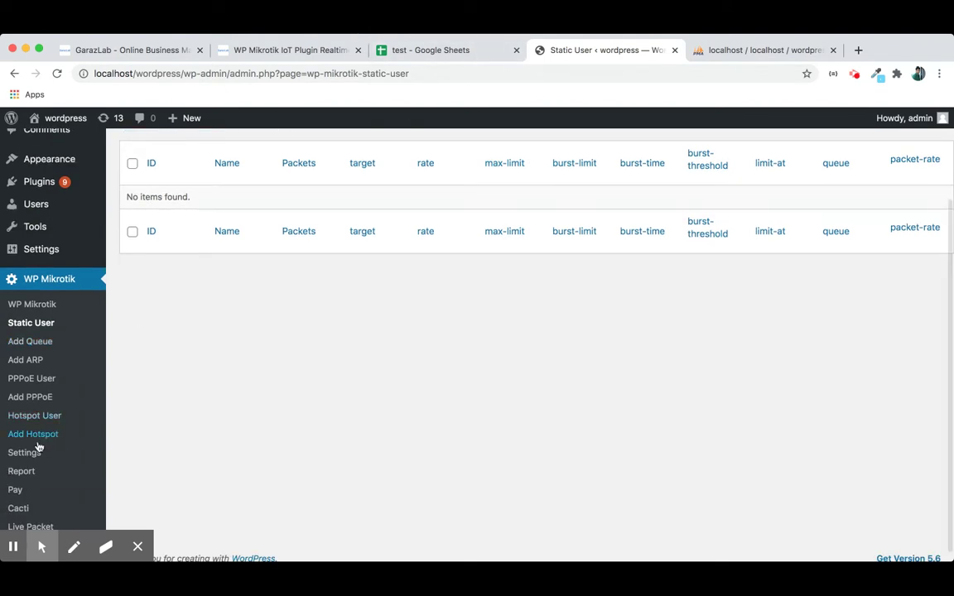
# Show the WP Mikrotik Settings Google Dev tab down to the Spreadsheet ID and Update Row fields.
pyautogui.click(36, 453)
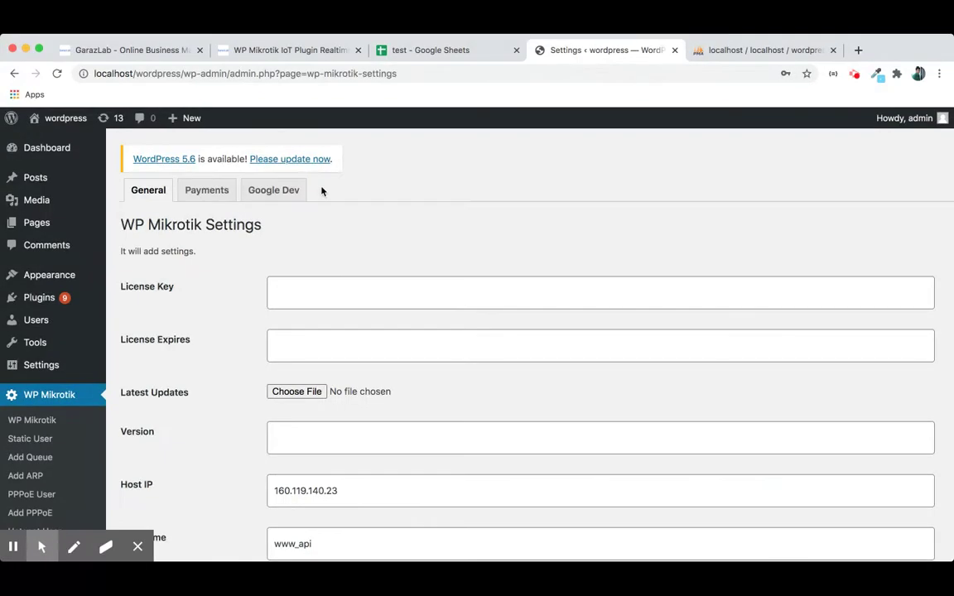
pyautogui.click(272, 193)
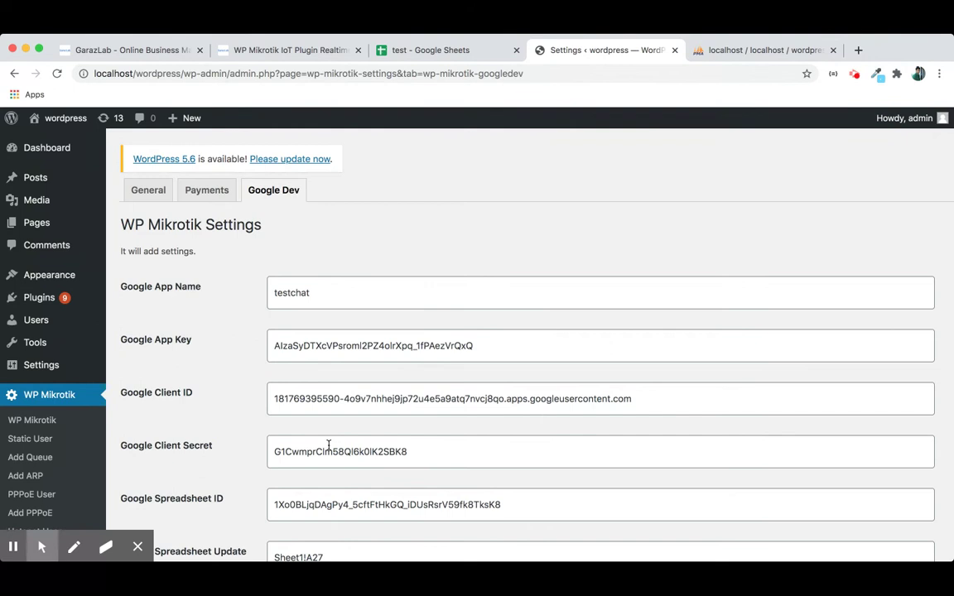
pyautogui.scroll(-3, 196, 424)
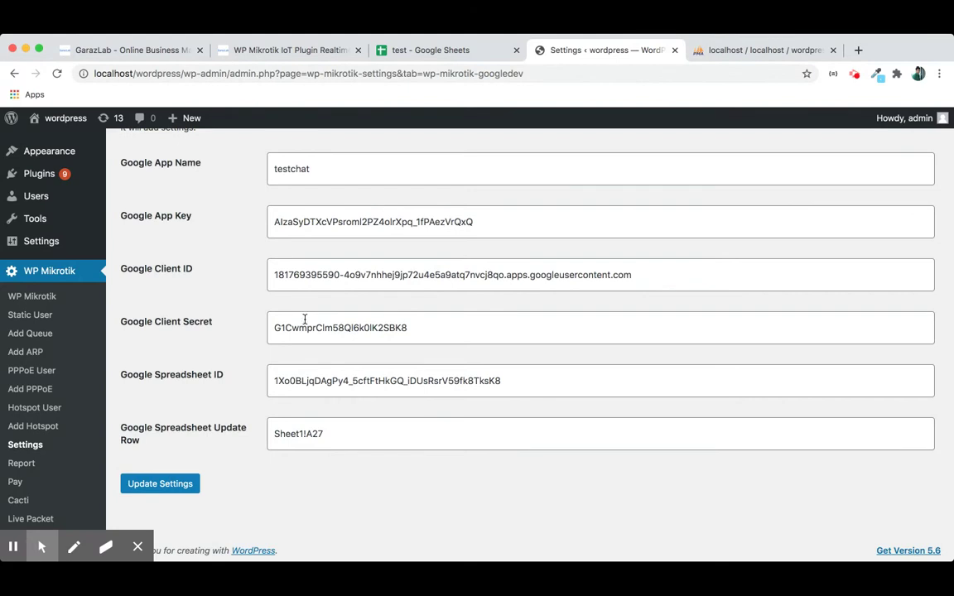
# In the test spreadsheet, select header row 1 and scroll across its column headers.
pyautogui.click(418, 51)
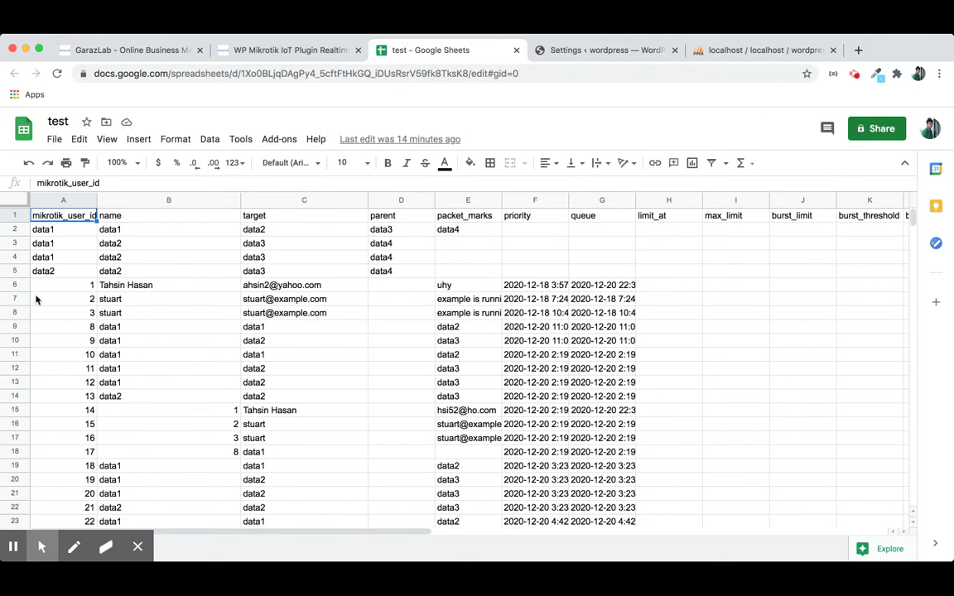
pyautogui.click(18, 214)
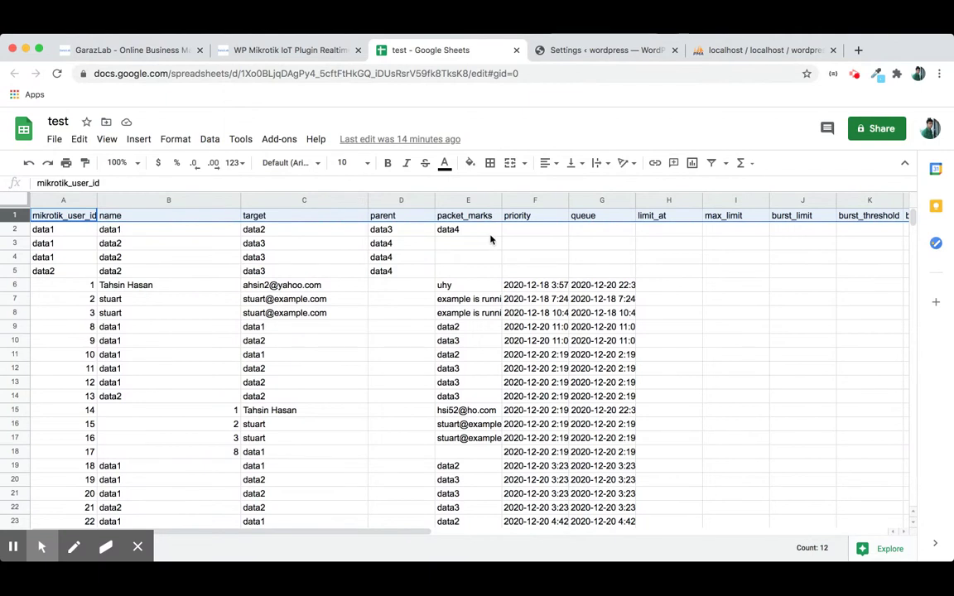
pyautogui.hscroll(5, 534, 238)
pyautogui.hscroll(-5, 535, 237)
# Open the WP Mikrotik Static User list, check the sheet's sample user rows, then return to the list.
pyautogui.click(588, 48)
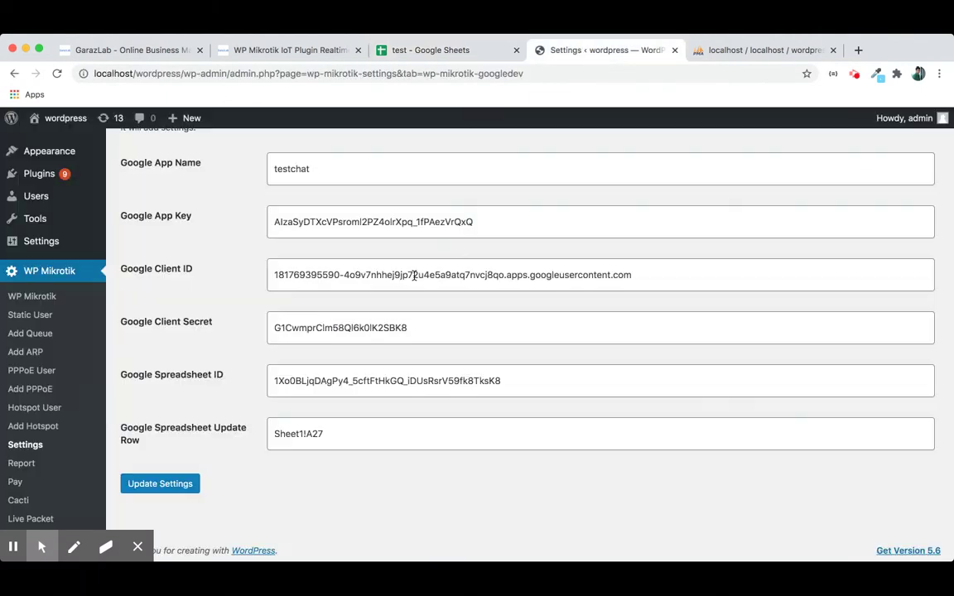
pyautogui.click(40, 319)
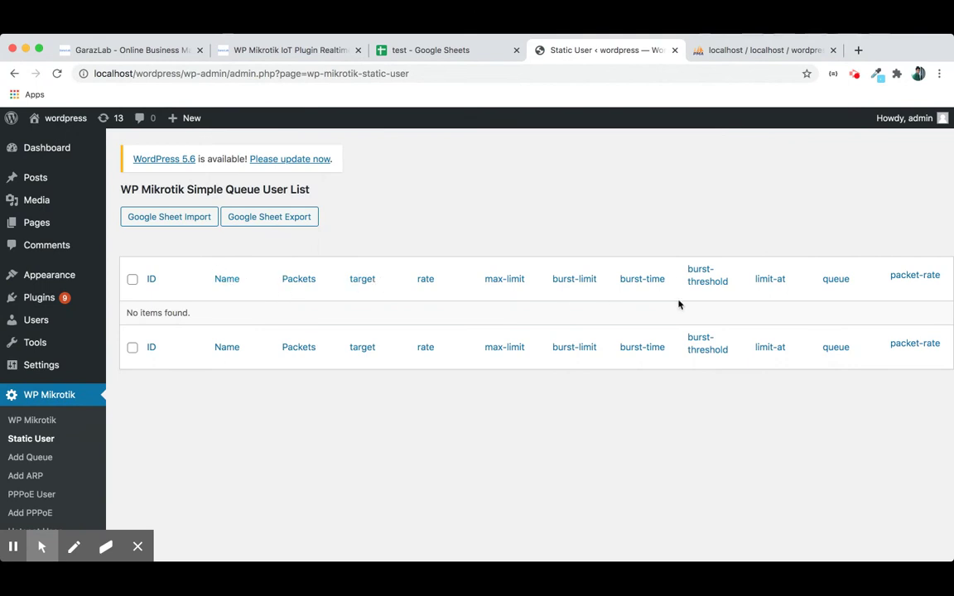
pyautogui.click(418, 50)
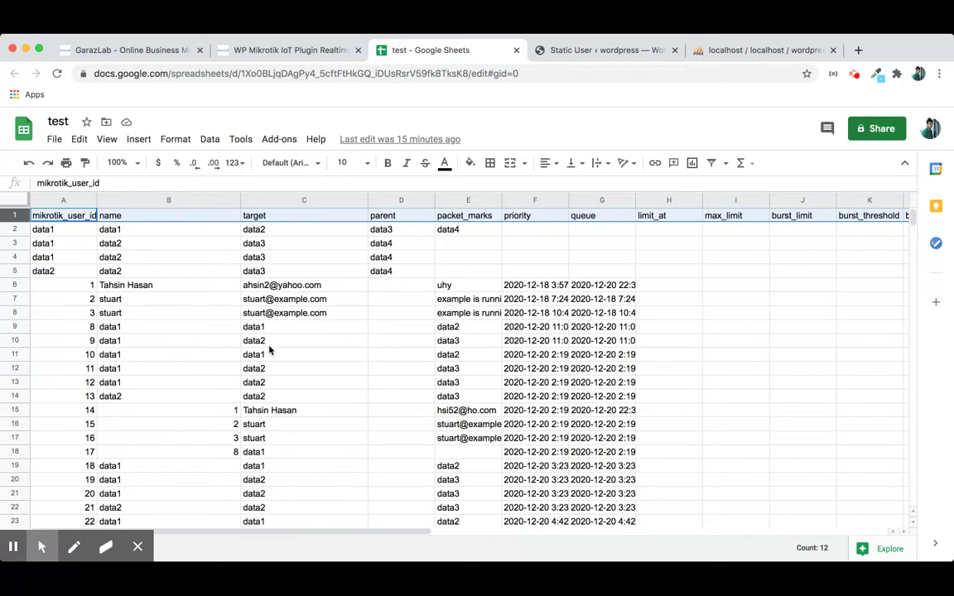
pyautogui.scroll(-3, 269, 420)
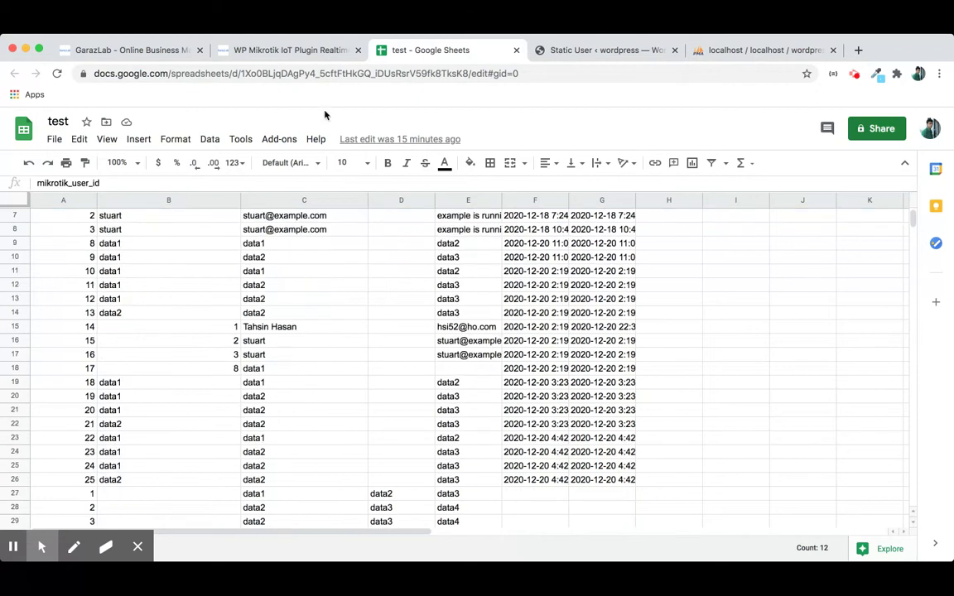
pyautogui.click(602, 50)
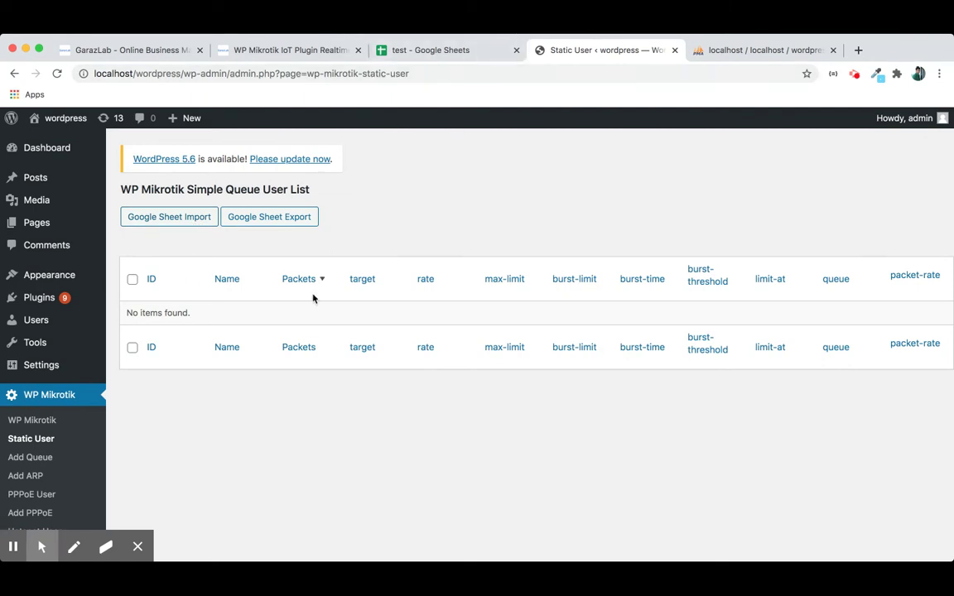
pyautogui.scroll(-1, 68, 412)
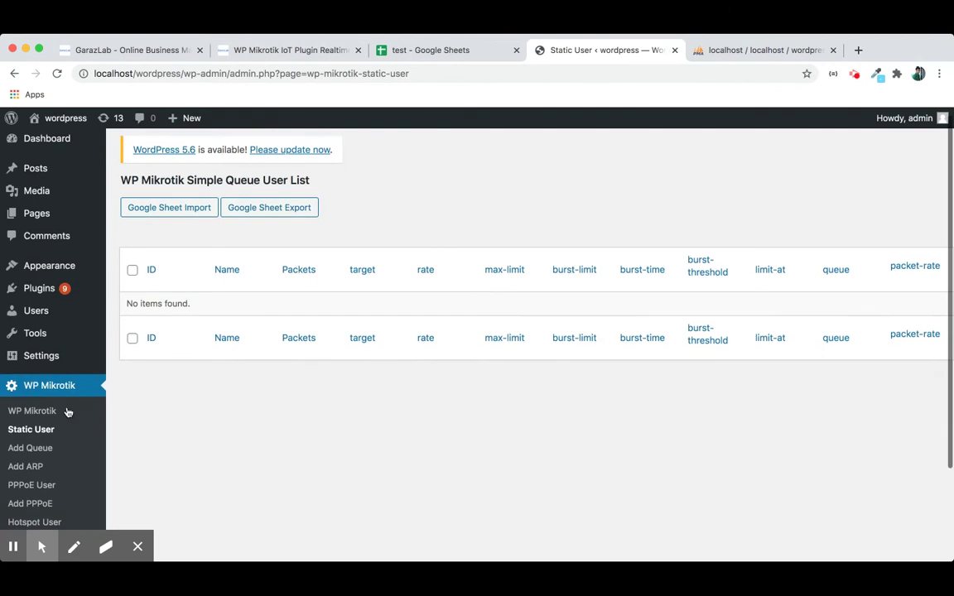
pyautogui.scroll(-2, 68, 411)
pyautogui.scroll(2, 68, 412)
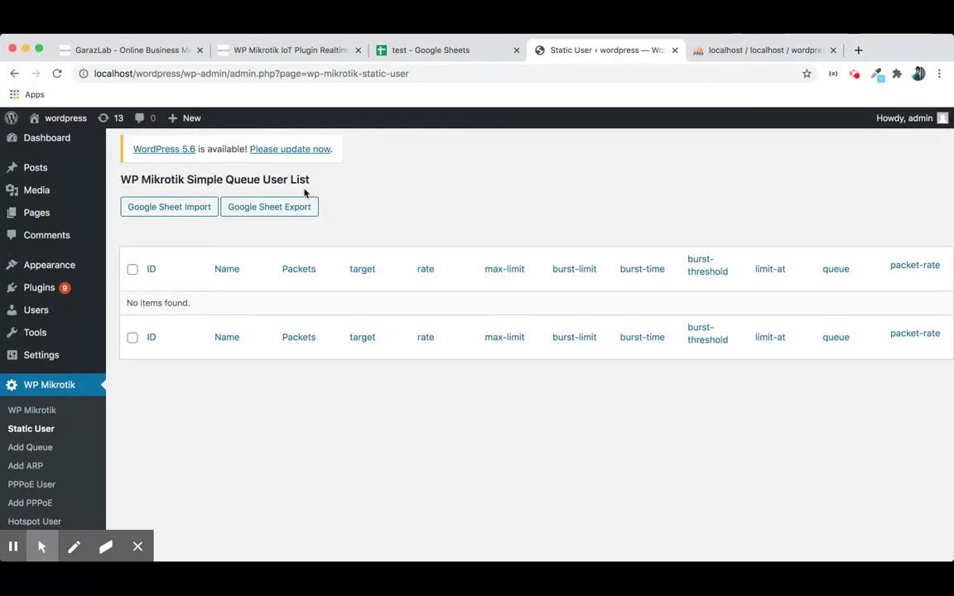
pyautogui.scroll(-1, 75, 356)
pyautogui.scroll(-1, 77, 371)
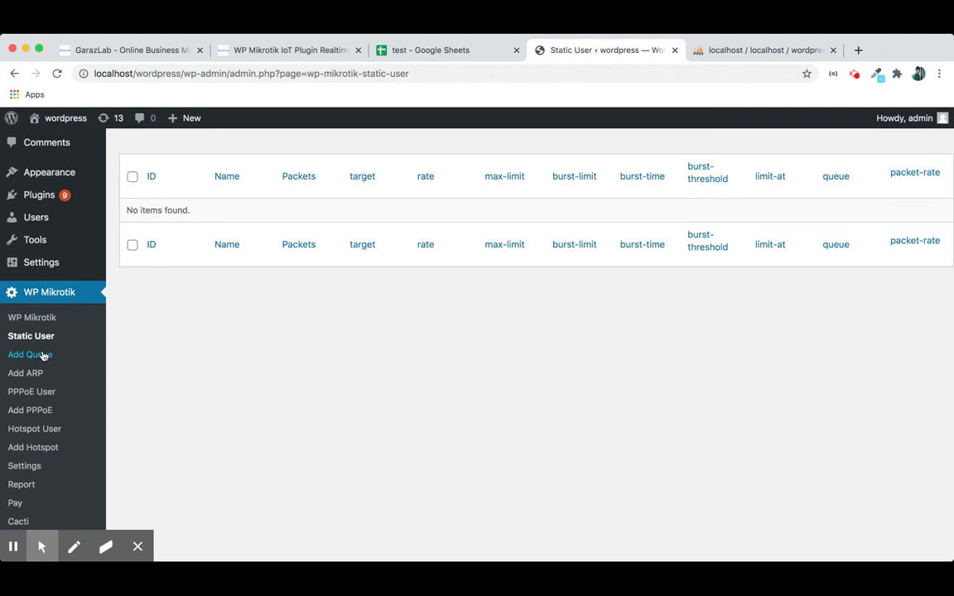
# On the WP Mikrotik IoT Plugin product page, read down through the features, categories and tags.
pyautogui.click(290, 51)
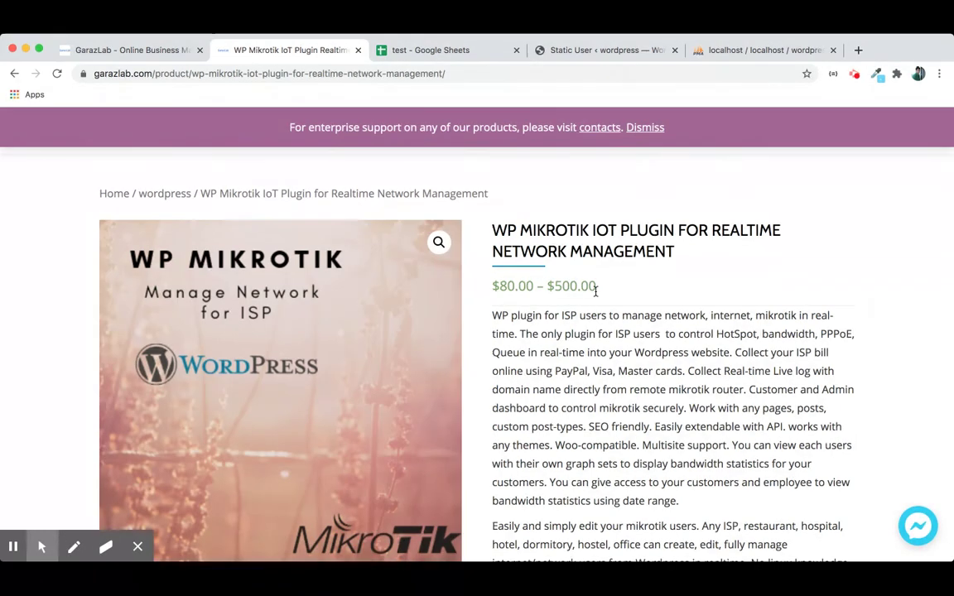
pyautogui.scroll(-1, 596, 291)
pyautogui.scroll(-2, 596, 291)
pyautogui.scroll(-2, 595, 291)
pyautogui.scroll(-2, 596, 290)
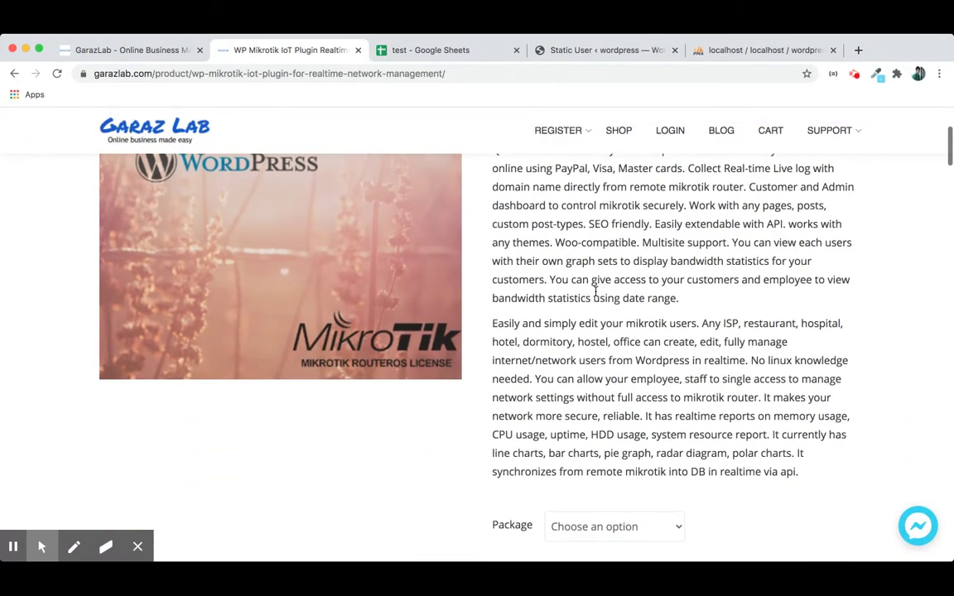
pyautogui.scroll(-4, 595, 291)
pyautogui.scroll(-4, 596, 294)
pyautogui.scroll(-3, 596, 296)
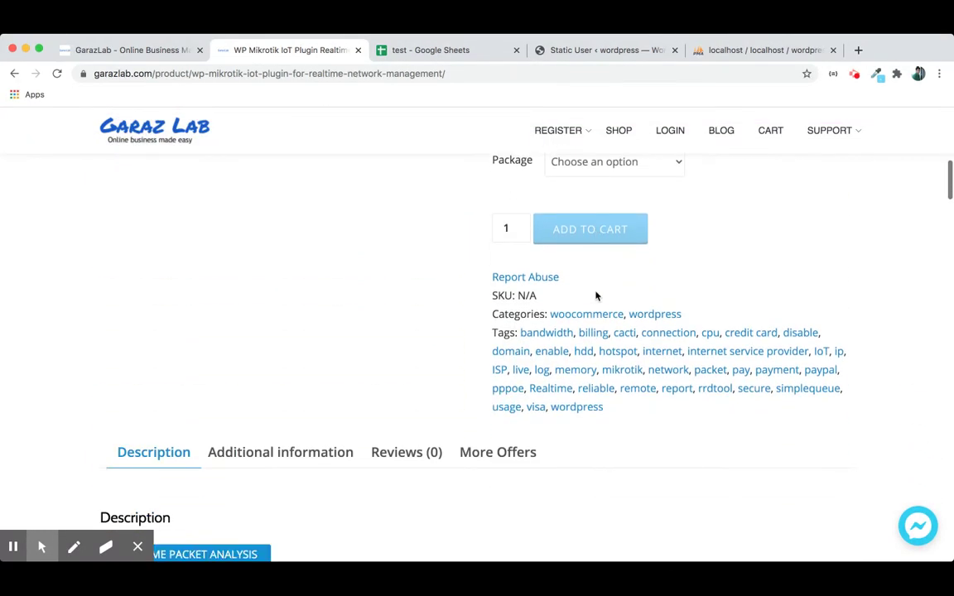
pyautogui.scroll(-4, 596, 295)
pyautogui.scroll(-3, 596, 296)
pyautogui.scroll(-3, 596, 296)
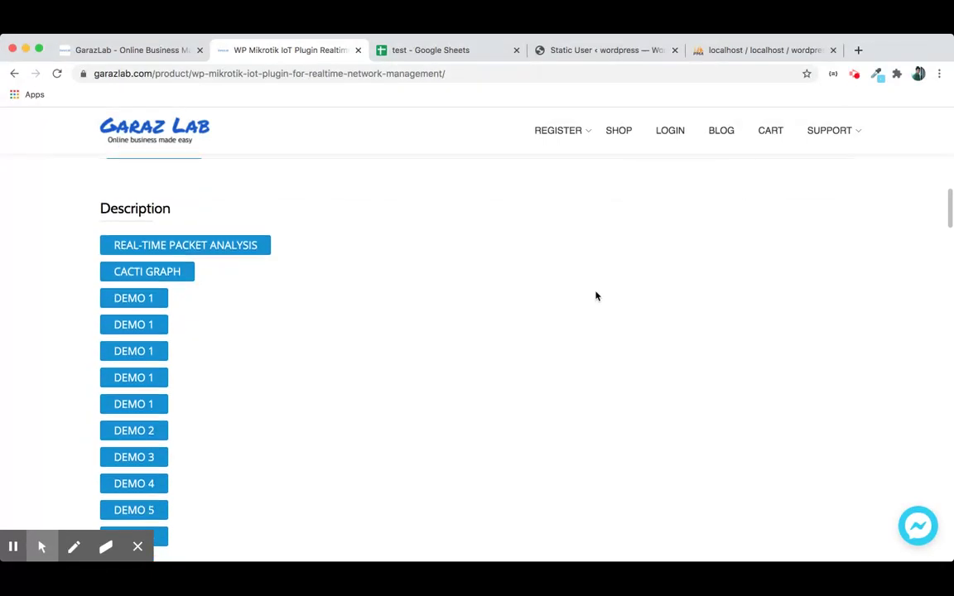
pyautogui.scroll(-1, 596, 295)
pyautogui.scroll(-2, 596, 296)
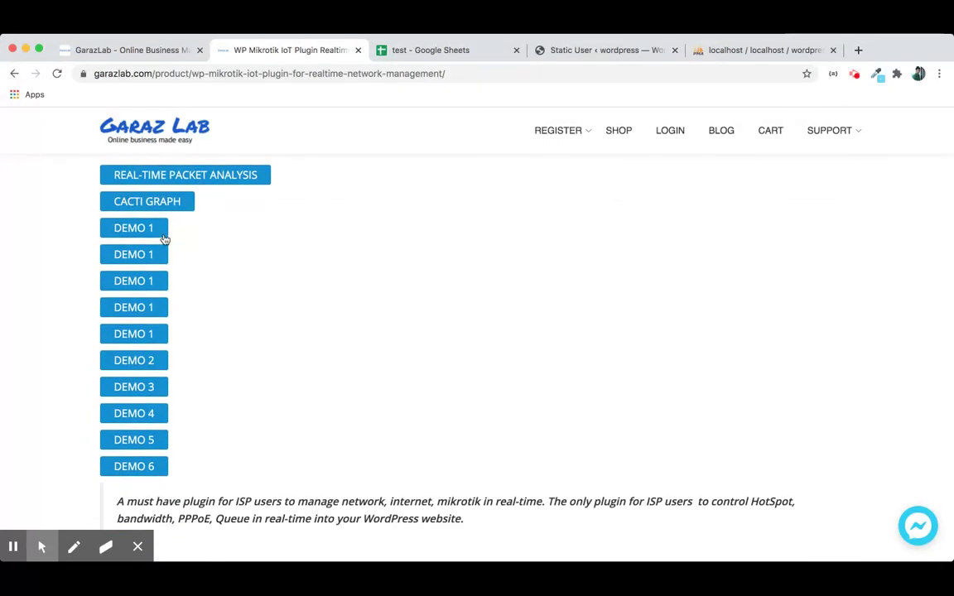
pyautogui.scroll(-2, 278, 409)
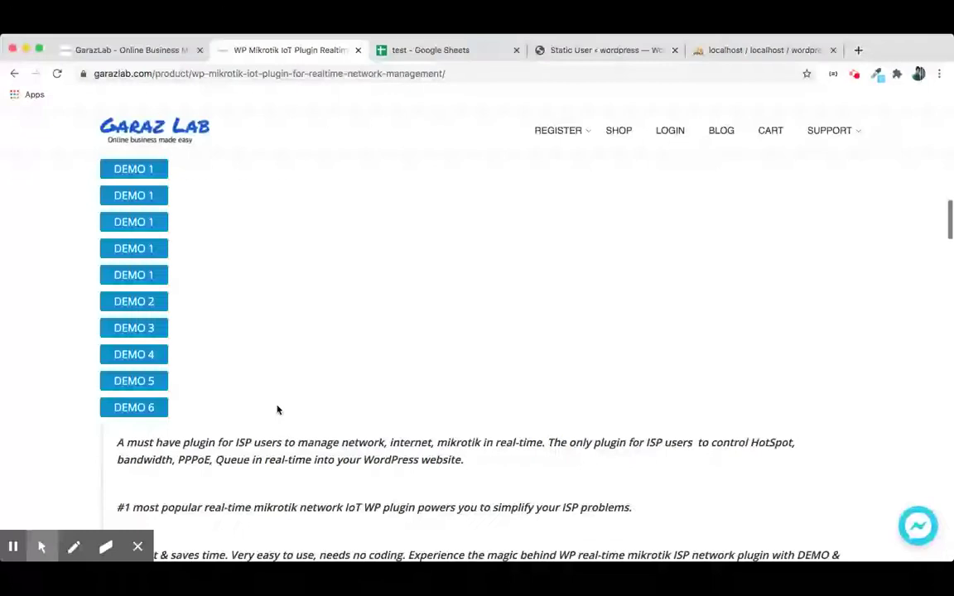
pyautogui.scroll(-1, 277, 410)
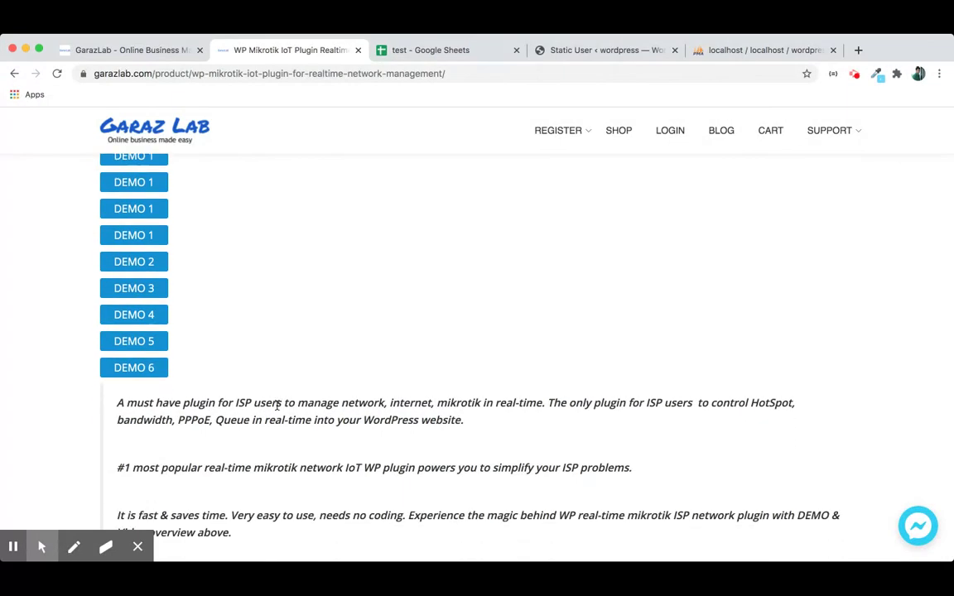
pyautogui.scroll(-2, 278, 408)
pyautogui.scroll(-2, 277, 408)
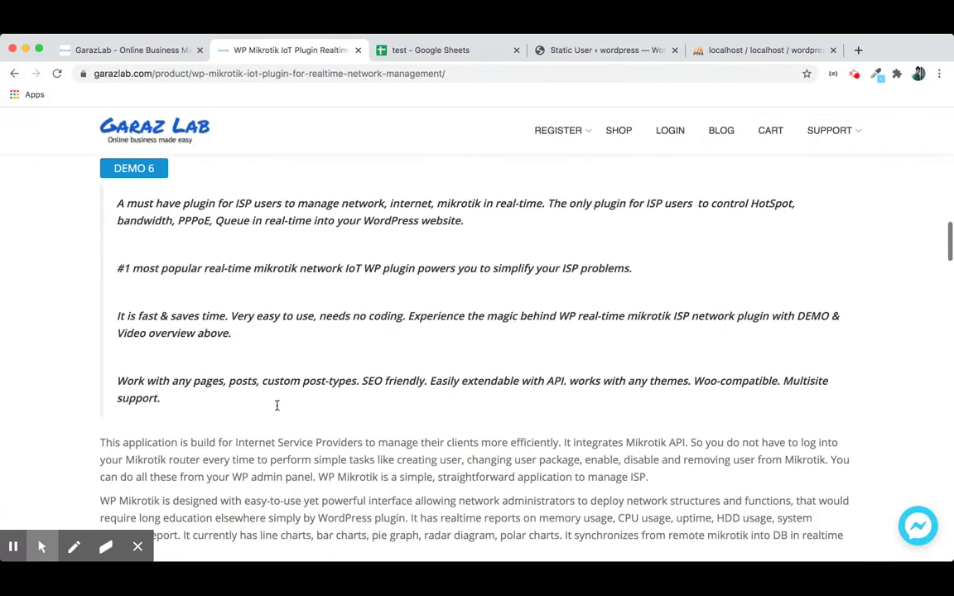
pyautogui.scroll(-2, 277, 409)
pyautogui.scroll(-1, 277, 407)
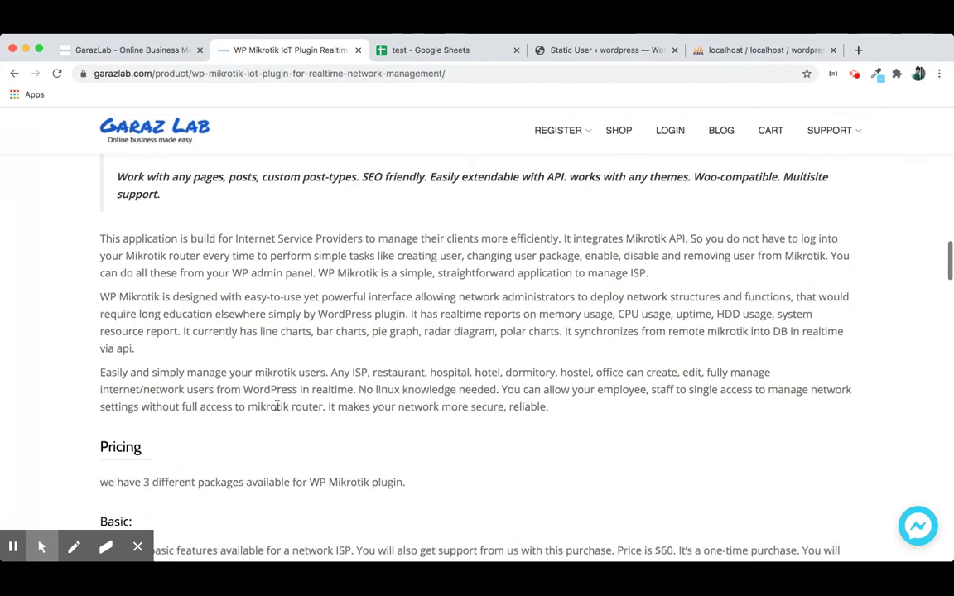
pyautogui.scroll(-2, 277, 406)
pyautogui.scroll(-2, 277, 406)
pyautogui.scroll(-1, 277, 405)
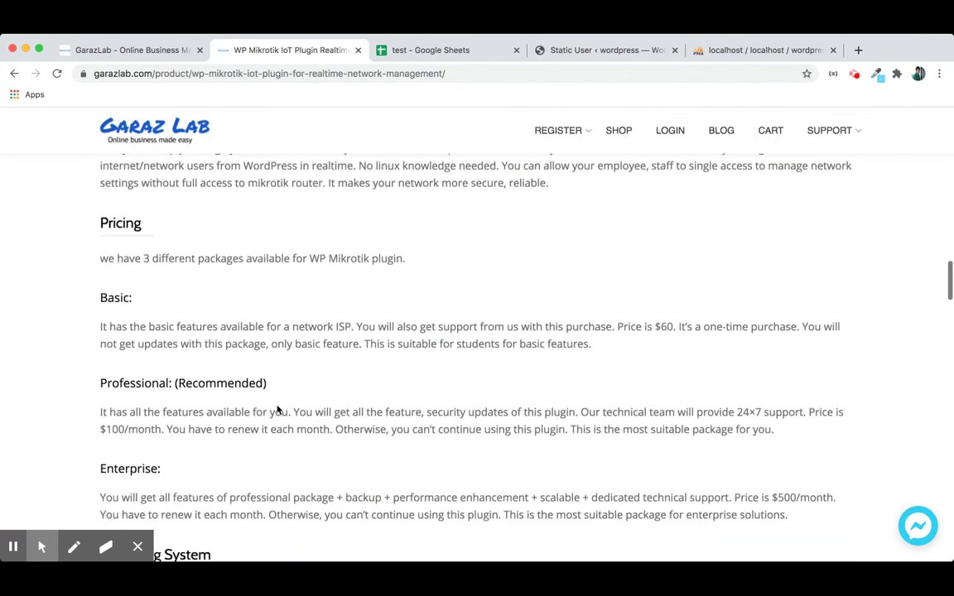
pyautogui.scroll(-1, 277, 409)
pyautogui.scroll(-2, 278, 409)
pyautogui.scroll(-1, 277, 409)
pyautogui.scroll(-2, 277, 405)
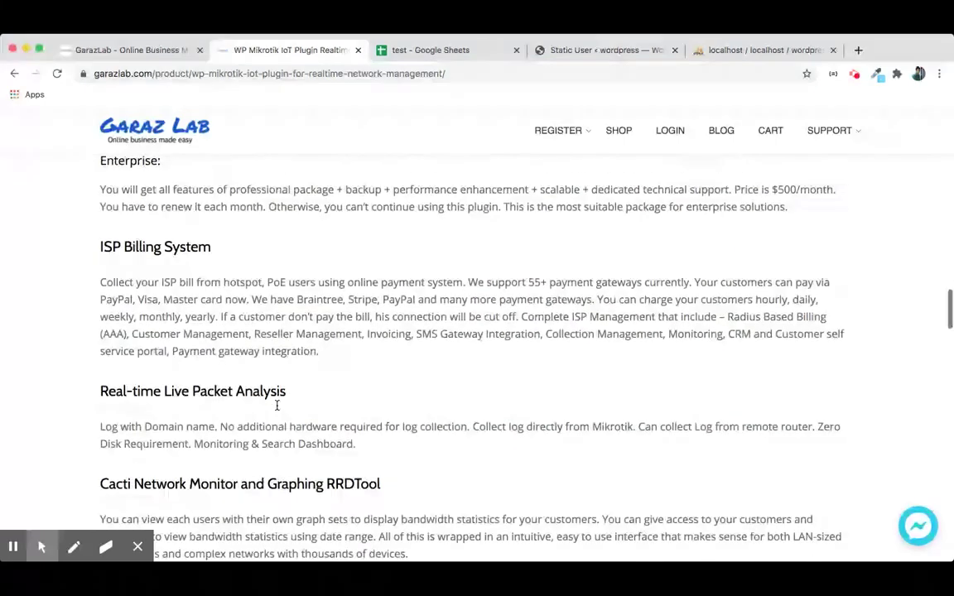
pyautogui.scroll(-1, 278, 405)
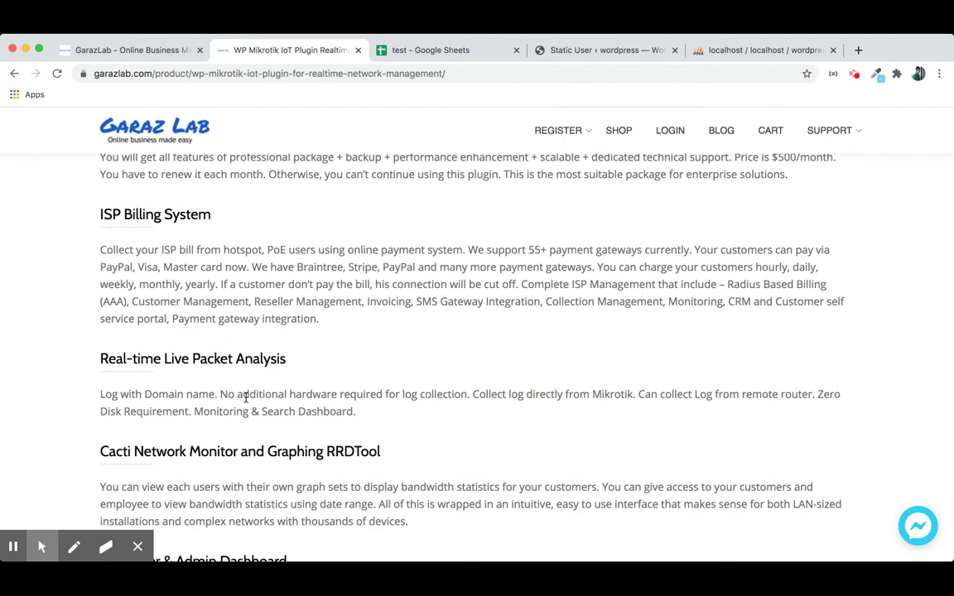
pyautogui.scroll(-1, 260, 406)
pyautogui.scroll(-1, 261, 407)
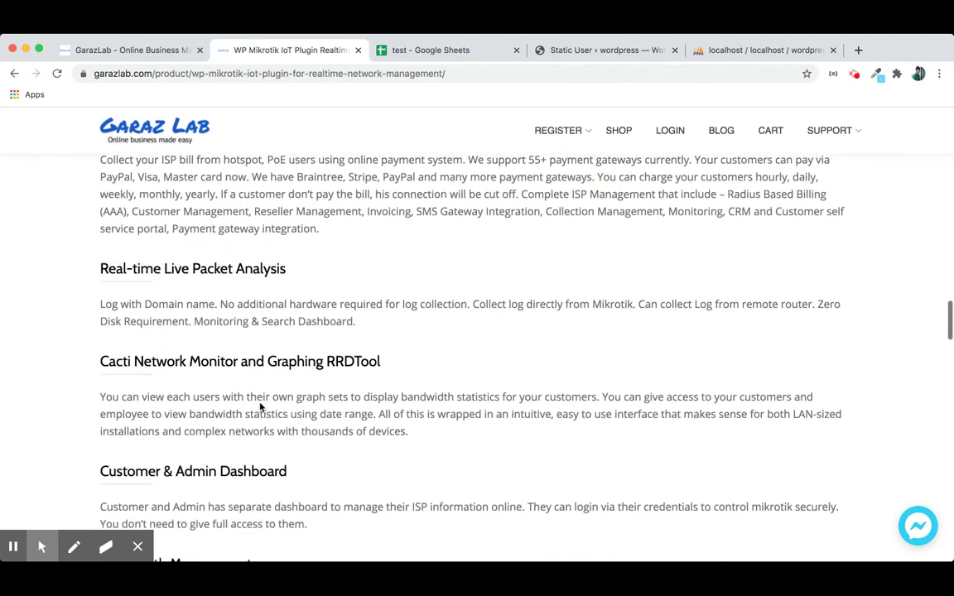
pyautogui.scroll(-1, 260, 402)
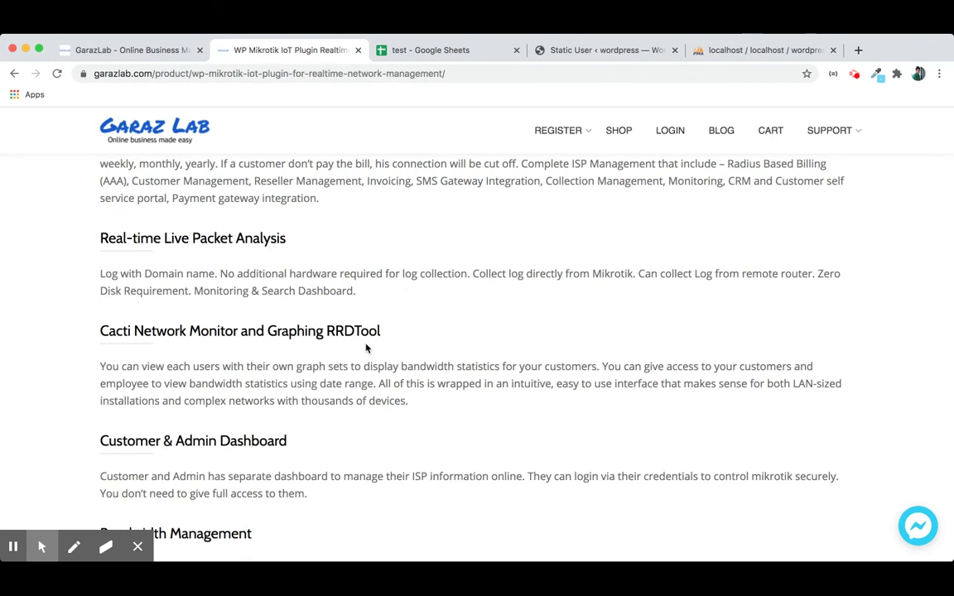
pyautogui.scroll(-1, 367, 348)
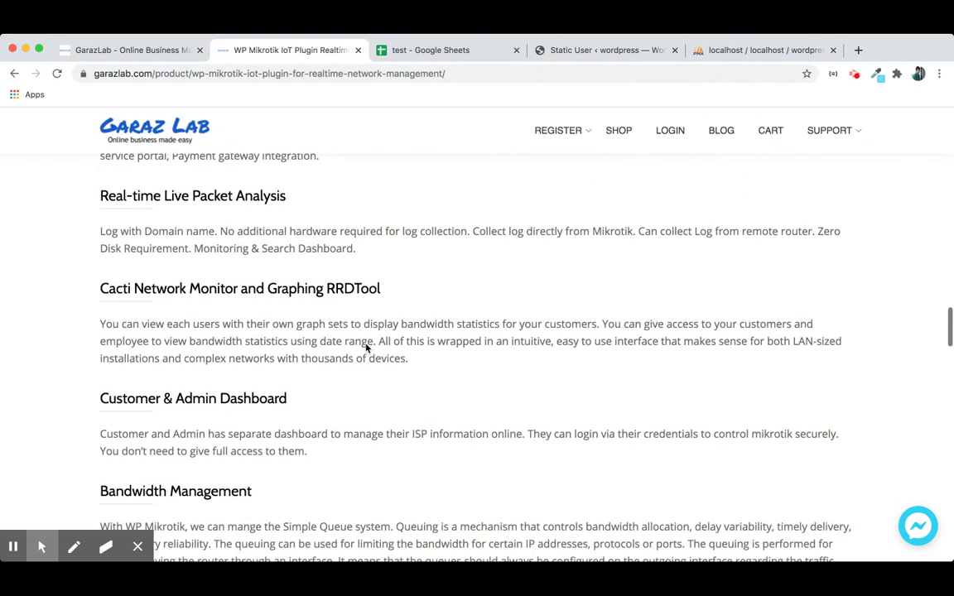
pyautogui.scroll(-2, 367, 347)
pyautogui.scroll(-1, 367, 348)
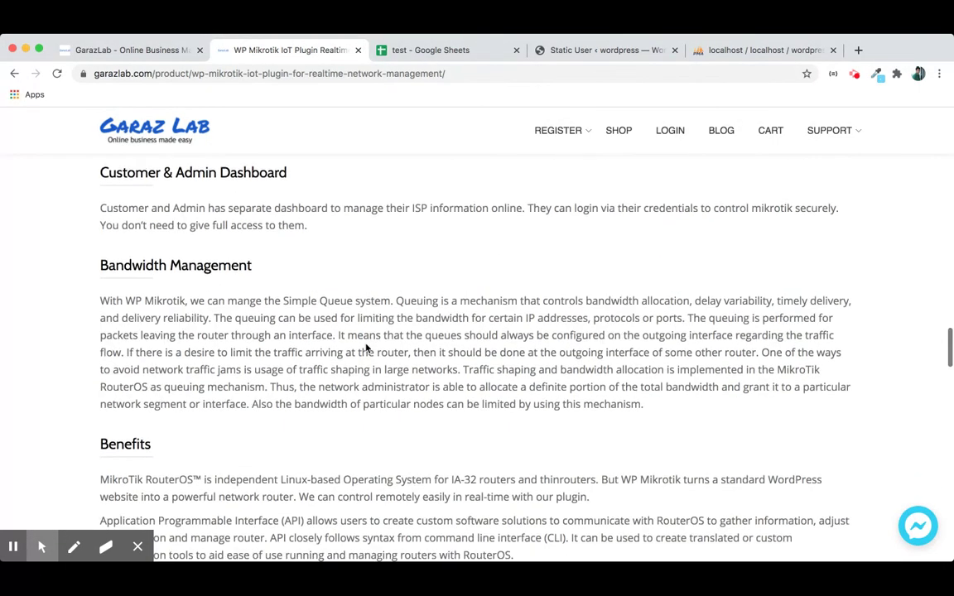
# Scroll back up through the product description.
pyautogui.scroll(4, 365, 344)
pyautogui.scroll(5, 365, 344)
pyautogui.scroll(4, 365, 344)
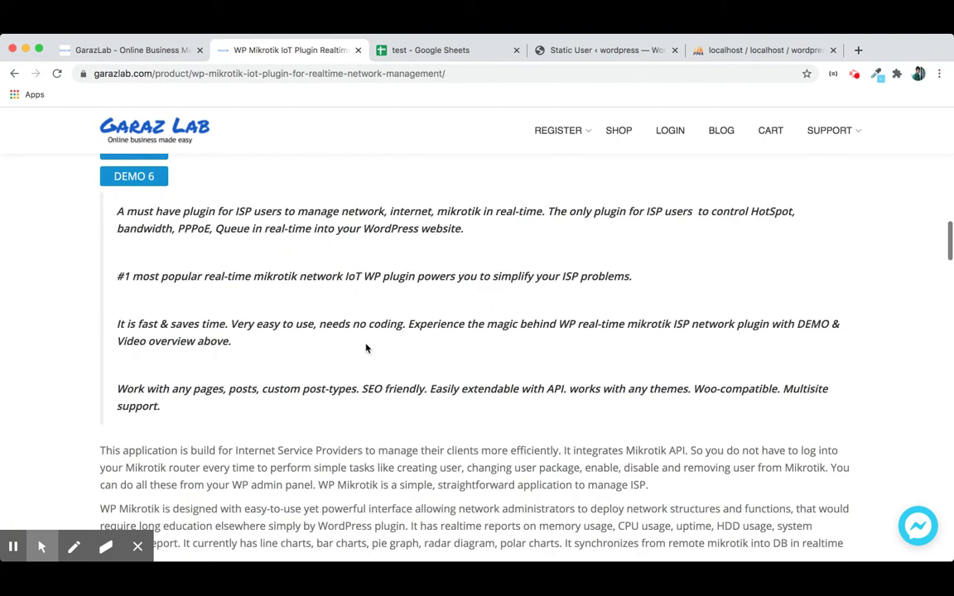
pyautogui.scroll(2, 367, 346)
pyautogui.scroll(2, 367, 347)
# View the product image and $80.00–$500.00 price, then go back to the test spreadsheet.
pyautogui.scroll(3, 367, 348)
pyautogui.scroll(1, 367, 348)
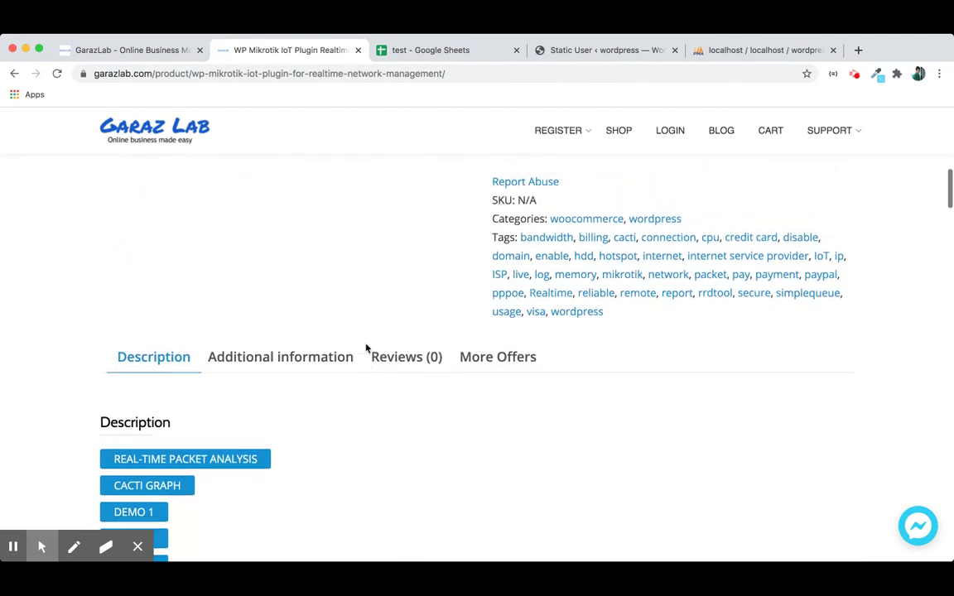
pyautogui.scroll(3, 367, 348)
pyautogui.scroll(2, 367, 348)
pyautogui.scroll(1, 367, 348)
pyautogui.scroll(-2, 366, 347)
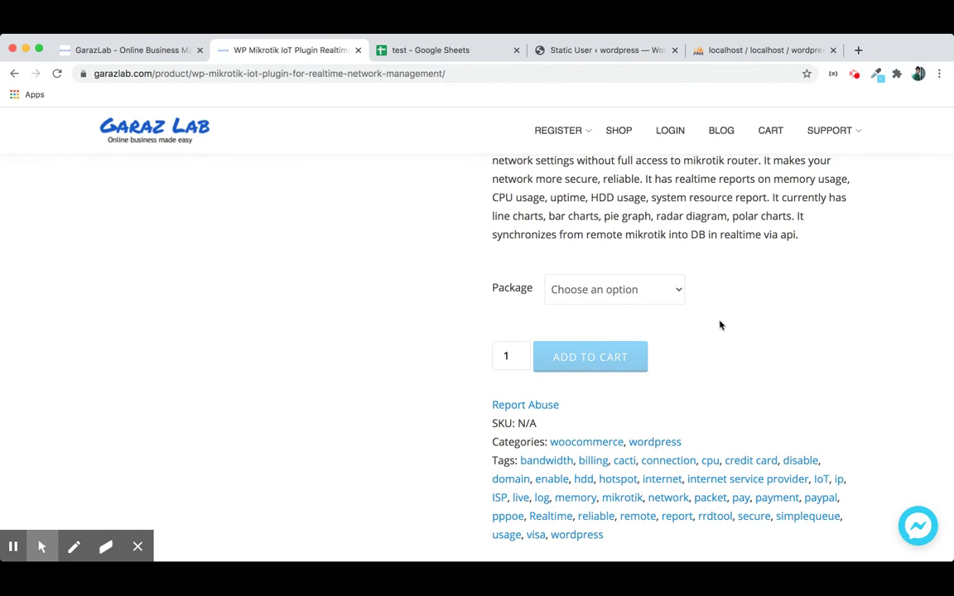
pyautogui.scroll(1, 735, 326)
pyautogui.scroll(3, 735, 326)
pyautogui.scroll(3, 735, 323)
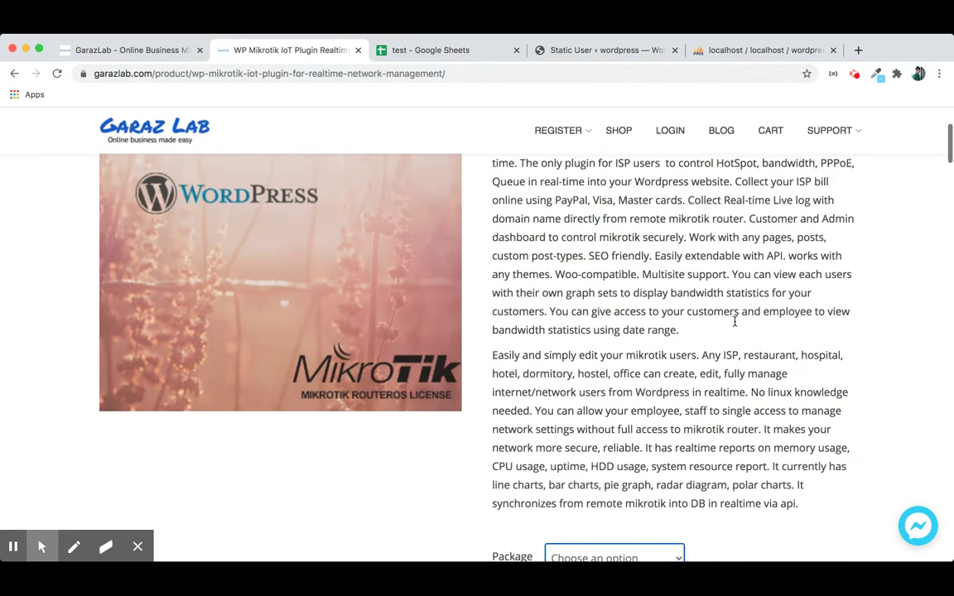
pyautogui.scroll(2, 734, 321)
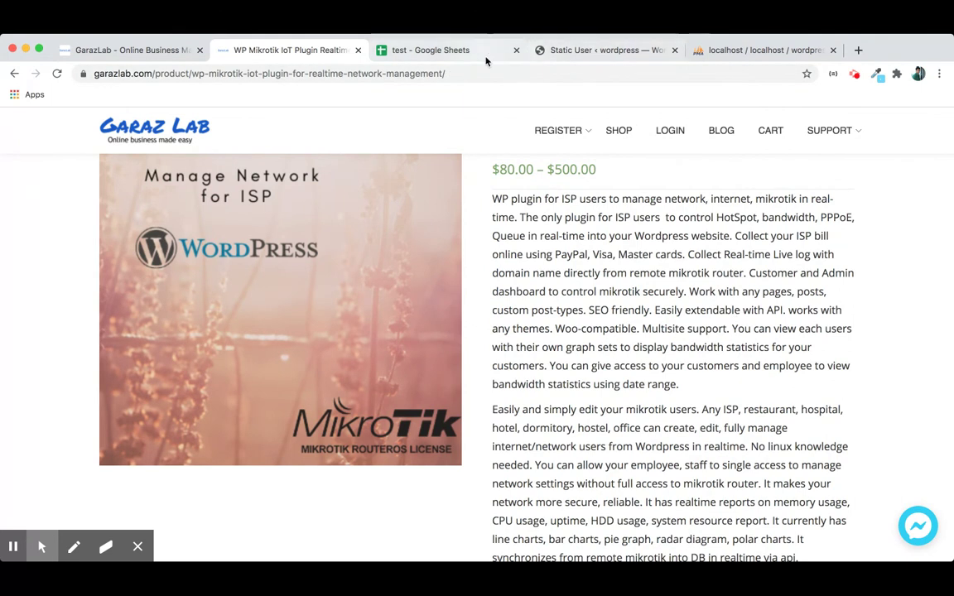
pyautogui.click(462, 56)
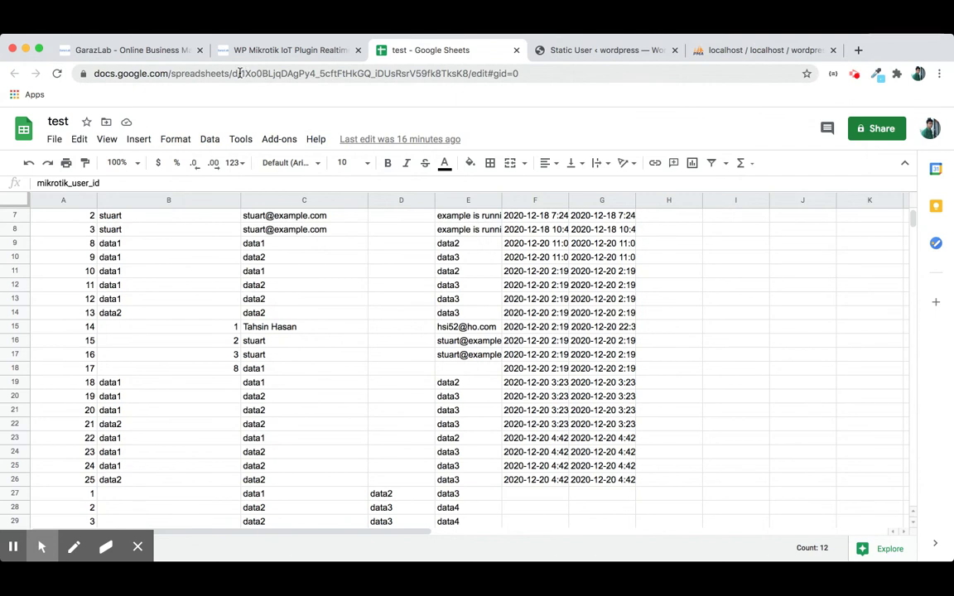
# Select the spreadsheet ID between /d/ and /edit in the sheet URL, then return to WordPress admin.
pyautogui.click(429, 73)
pyautogui.click(419, 73)
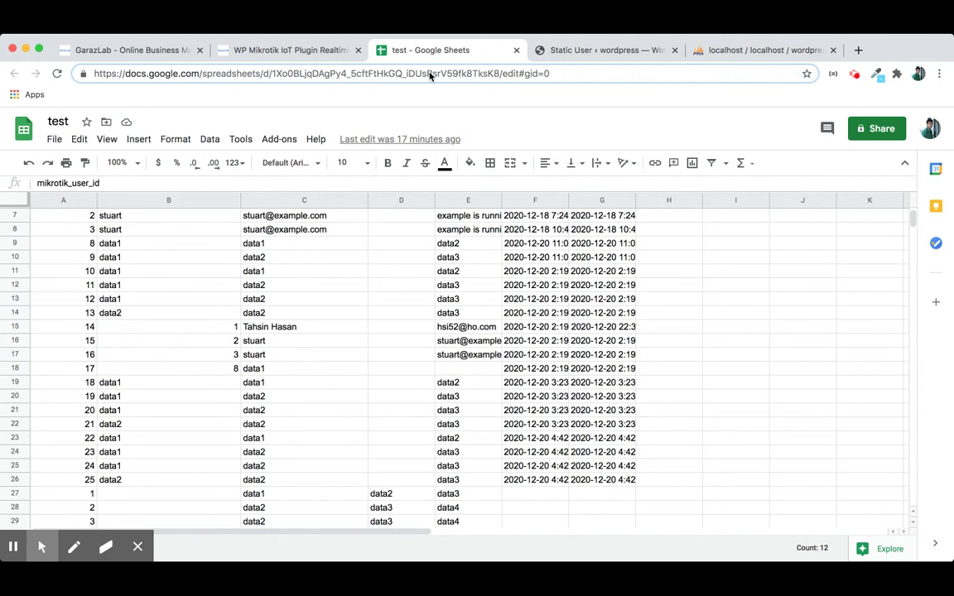
pyautogui.doubleClick(333, 73)
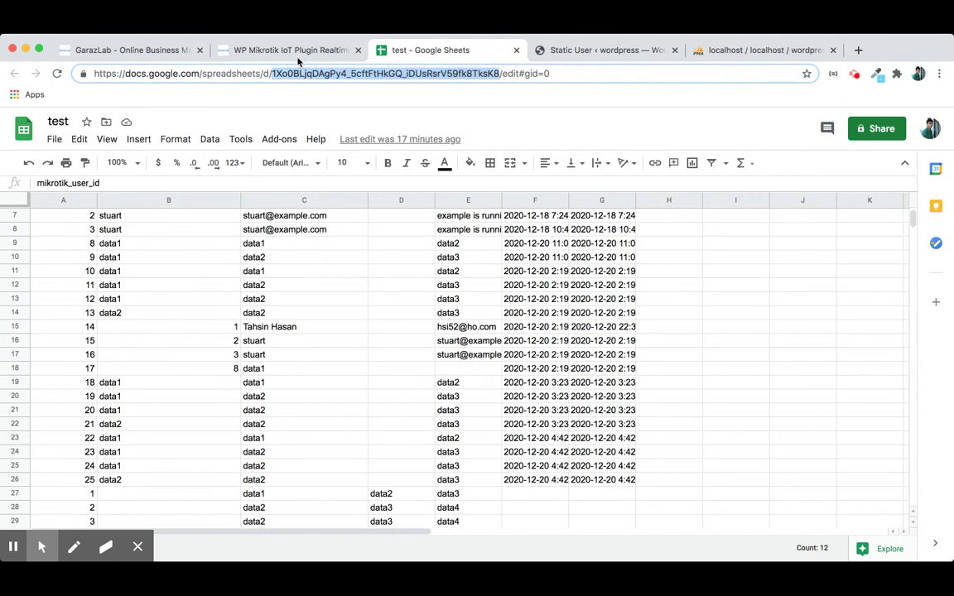
pyautogui.click(580, 51)
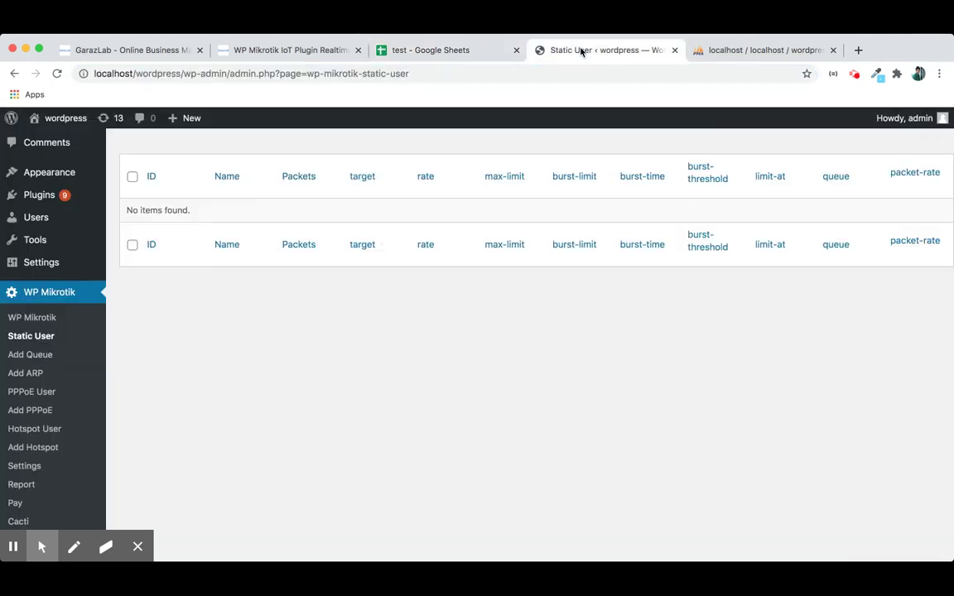
# Reopen the Google Dev settings, review its fields and select the Google App Name 'testchat'.
pyautogui.click(34, 468)
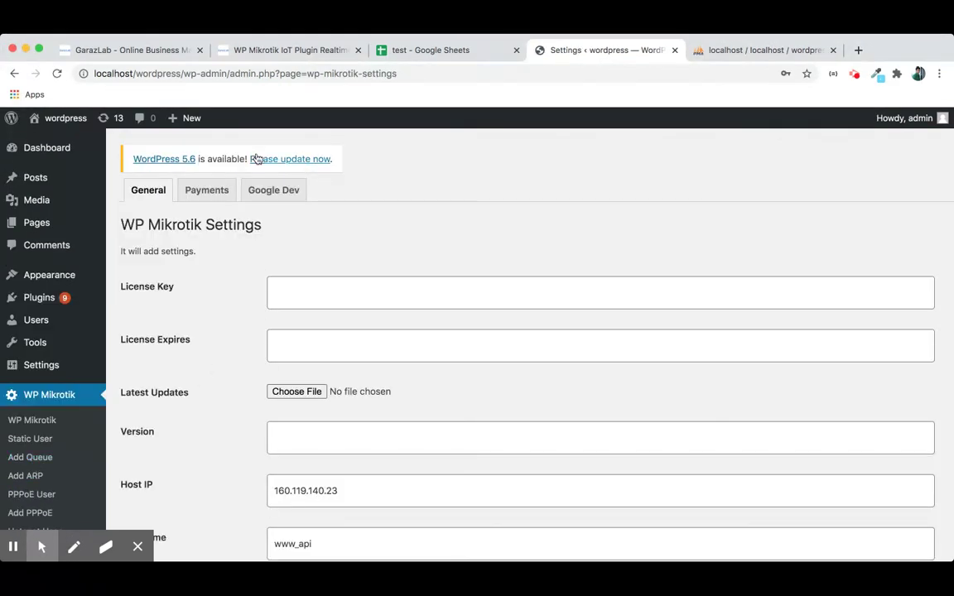
pyautogui.click(285, 198)
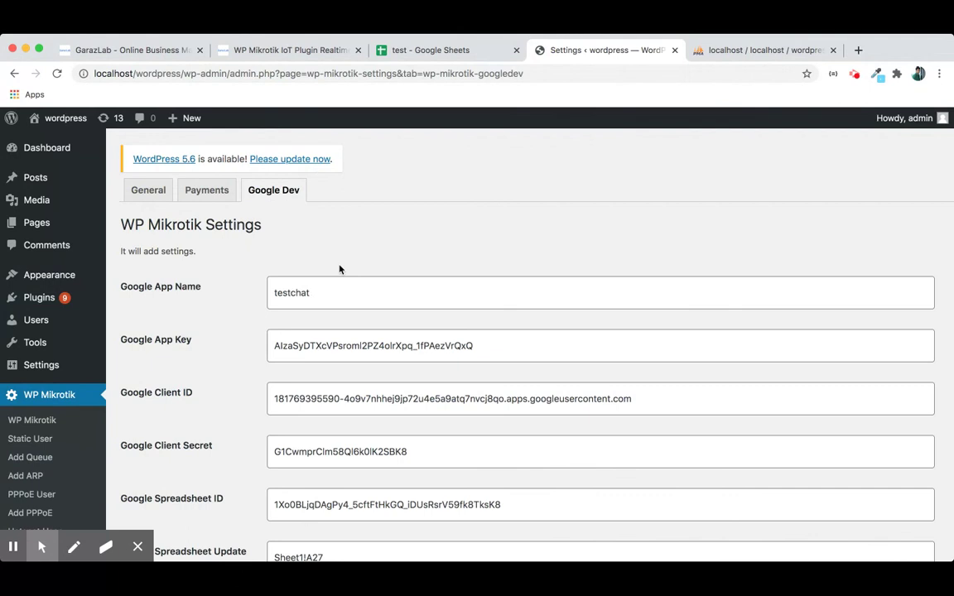
pyautogui.scroll(-1, 245, 392)
pyautogui.scroll(-1, 245, 391)
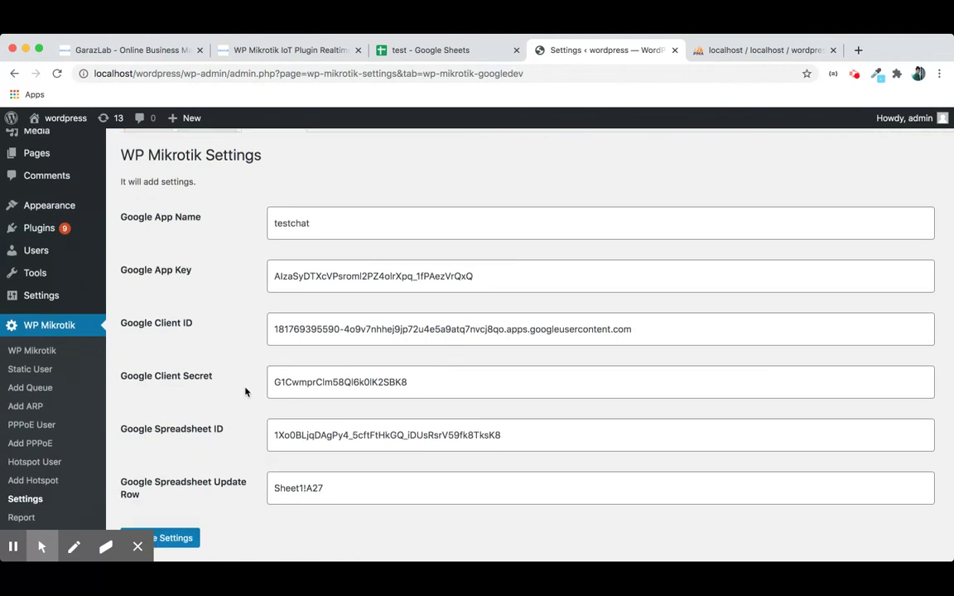
pyautogui.scroll(-1, 245, 391)
pyautogui.scroll(-1, 245, 391)
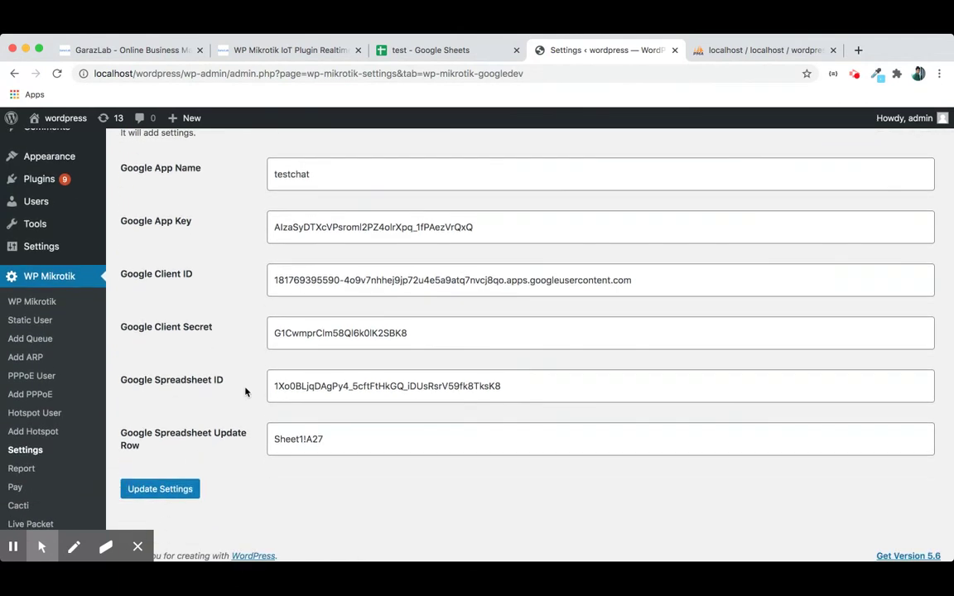
pyautogui.scroll(2, 245, 392)
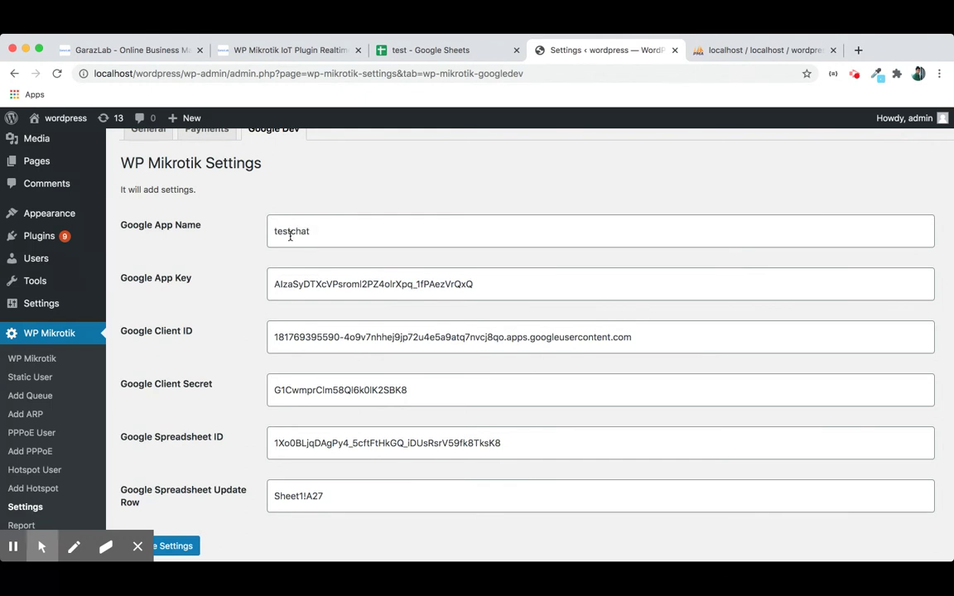
pyautogui.doubleClick(300, 232)
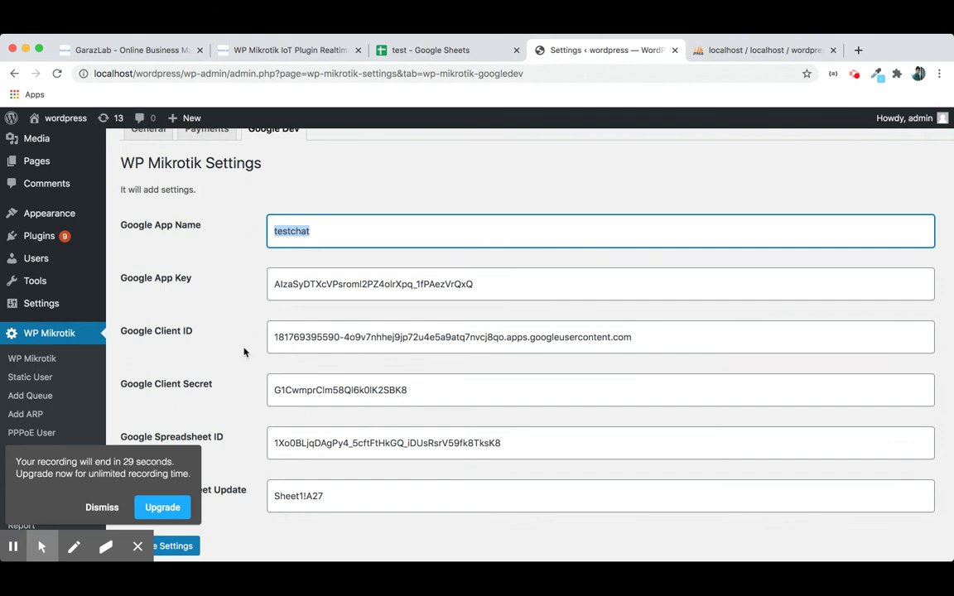
pyautogui.scroll(-3, 222, 387)
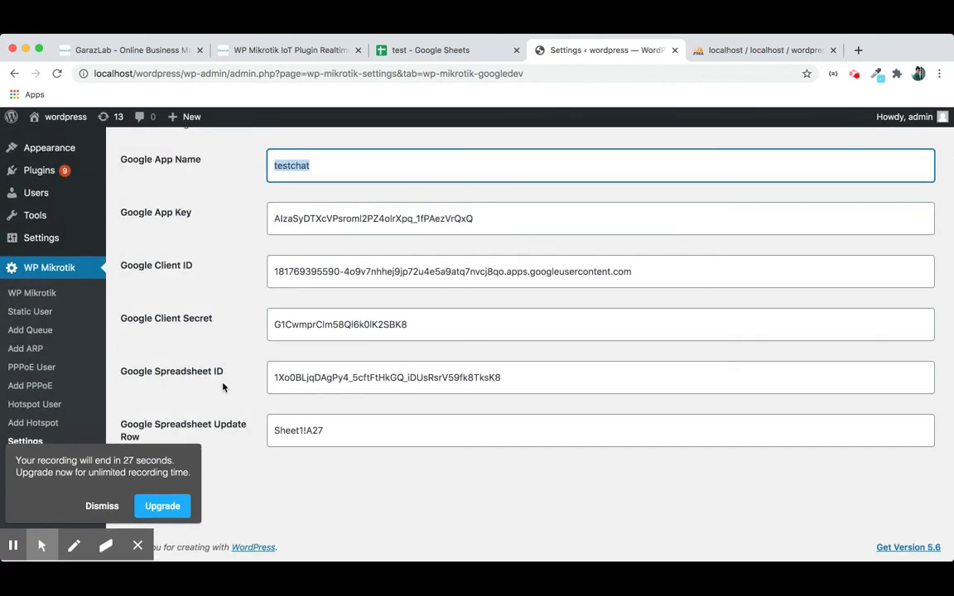